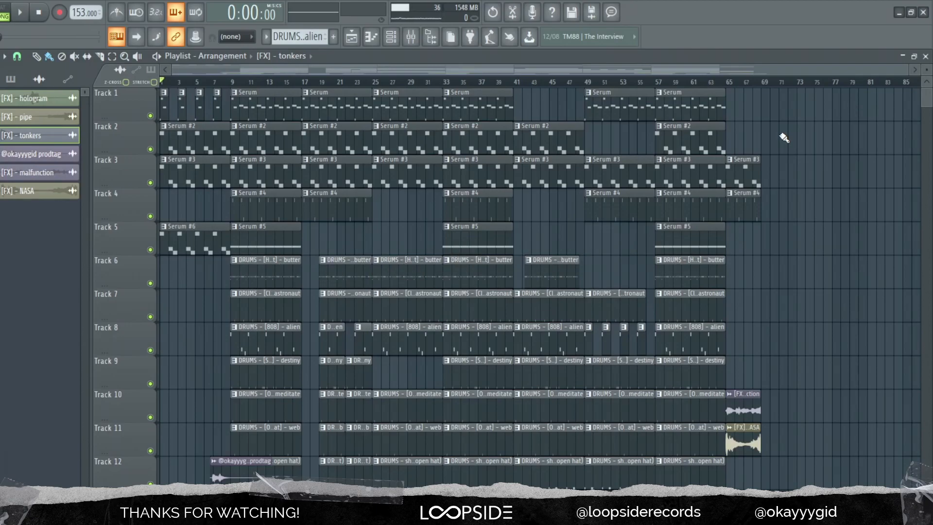
# - Open the Serum #2 pattern from the playlist, play it, and inspect the preset of its Serum synth
pyautogui.doubleClick(196, 144)
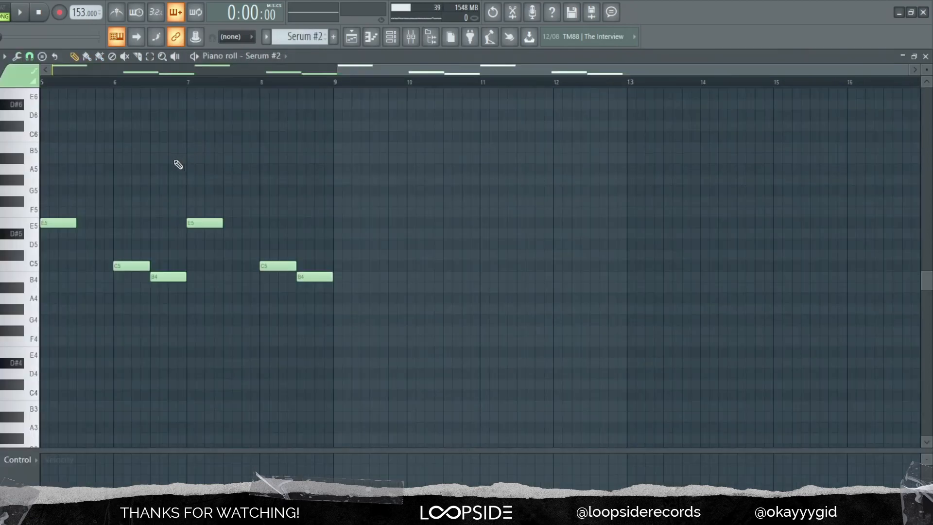
pyautogui.scroll(-4, 712, 177)
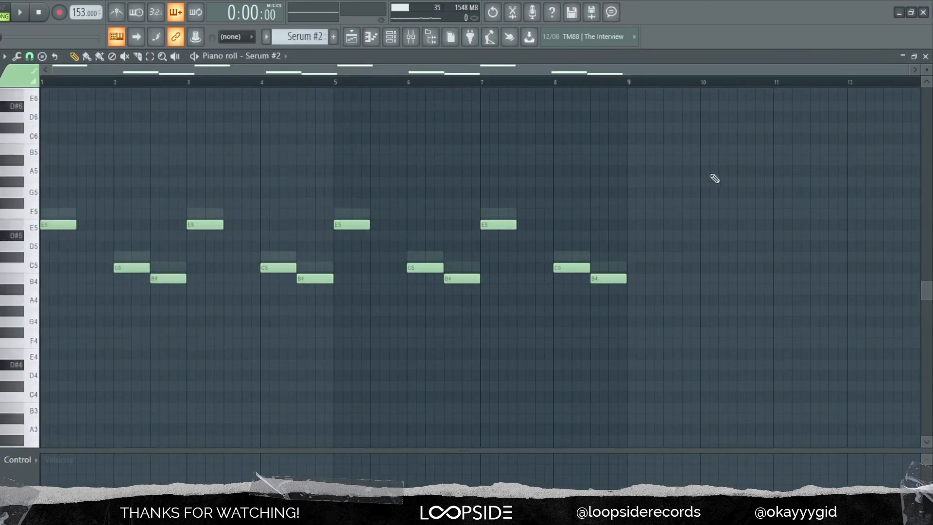
pyautogui.press('space')
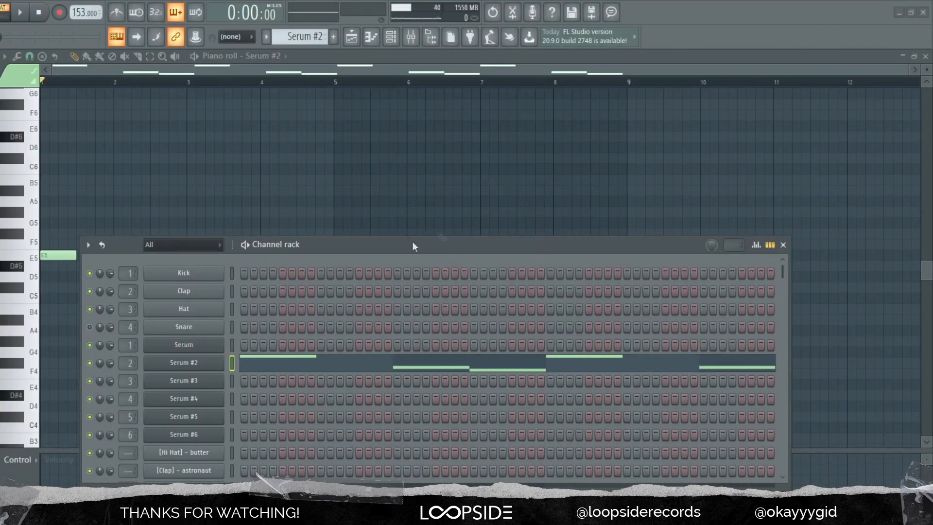
pyautogui.click(206, 368)
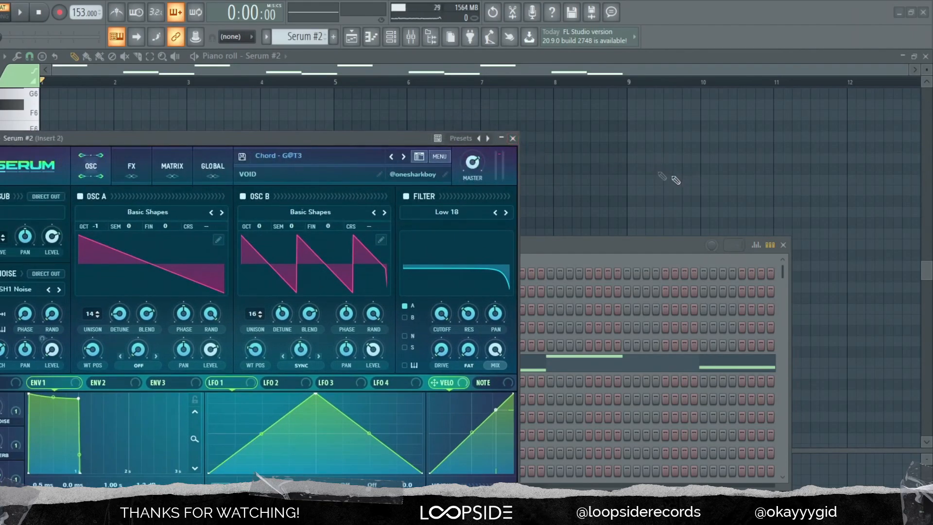
pyautogui.click(513, 139)
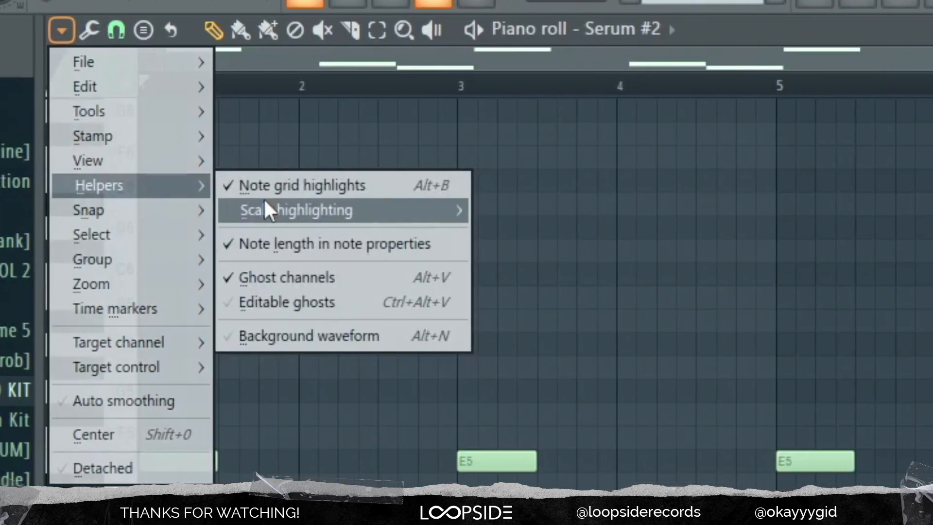
# - Set the piano roll's scale highlighting root note to E, using the Minor Natural (Aeolian) scale
pyautogui.moveTo(99, 138)
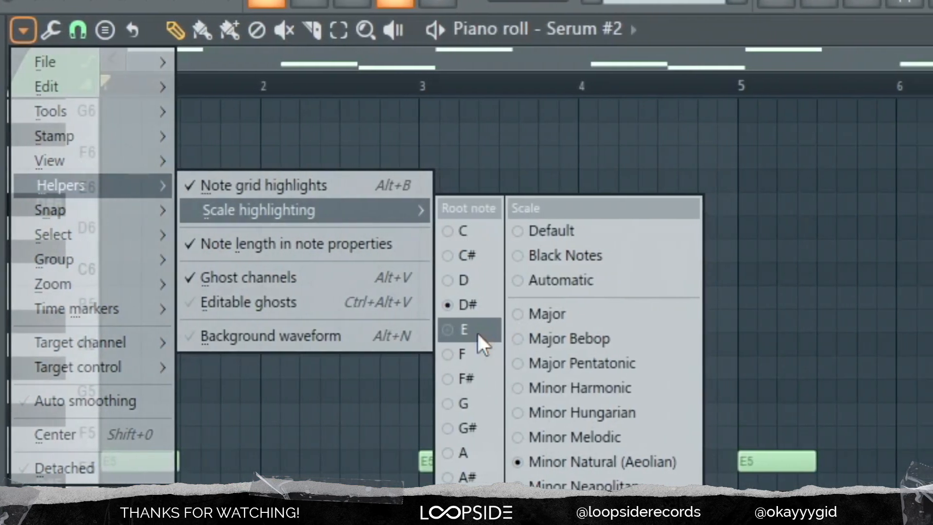
pyautogui.click(477, 333)
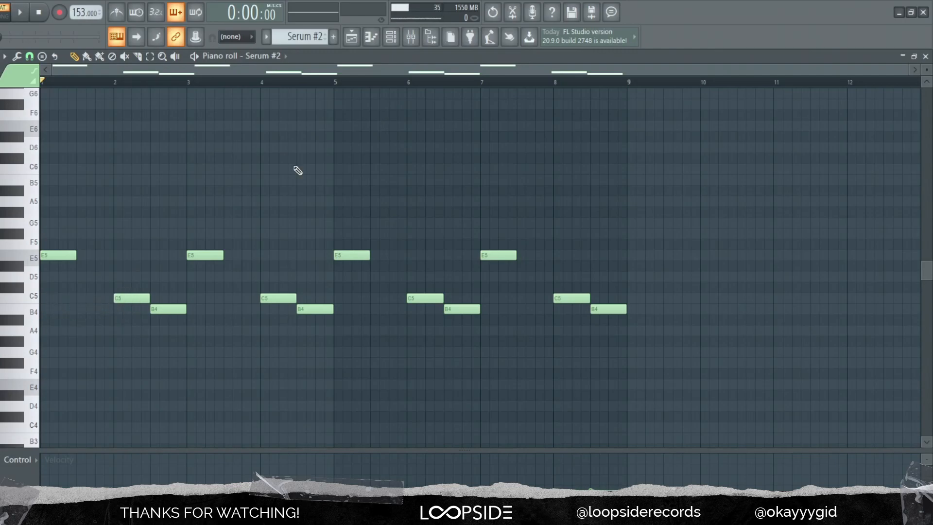
# - Open the Serum #3 pattern from the playlist in the piano roll and play it back
pyautogui.click(357, 41)
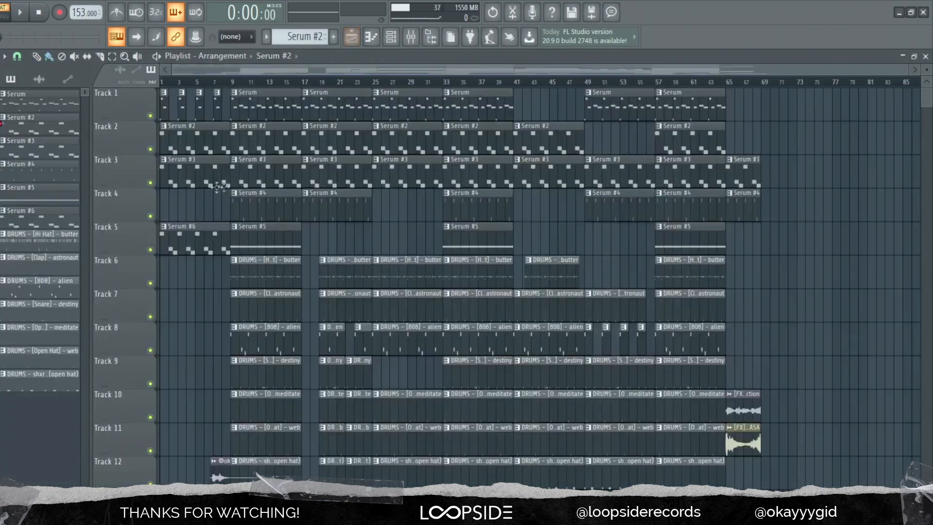
pyautogui.doubleClick(202, 177)
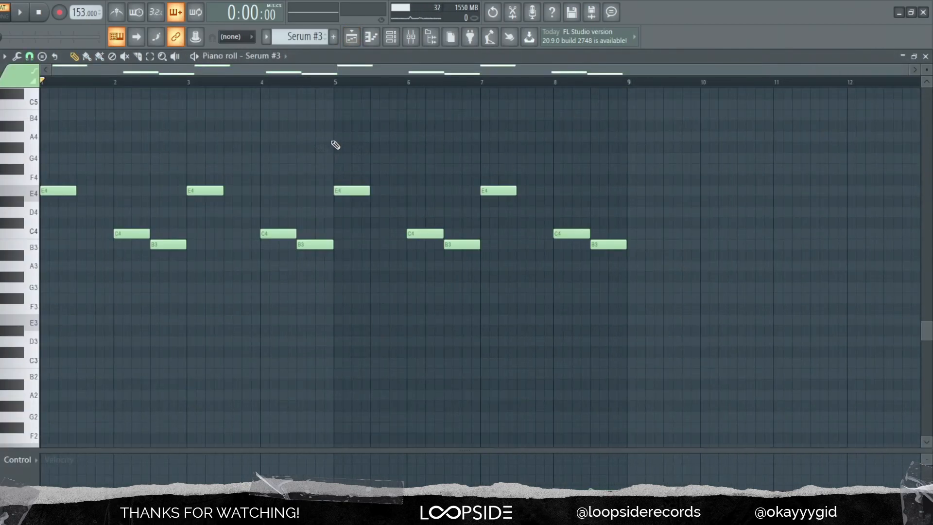
pyautogui.scroll(2, 413, 127)
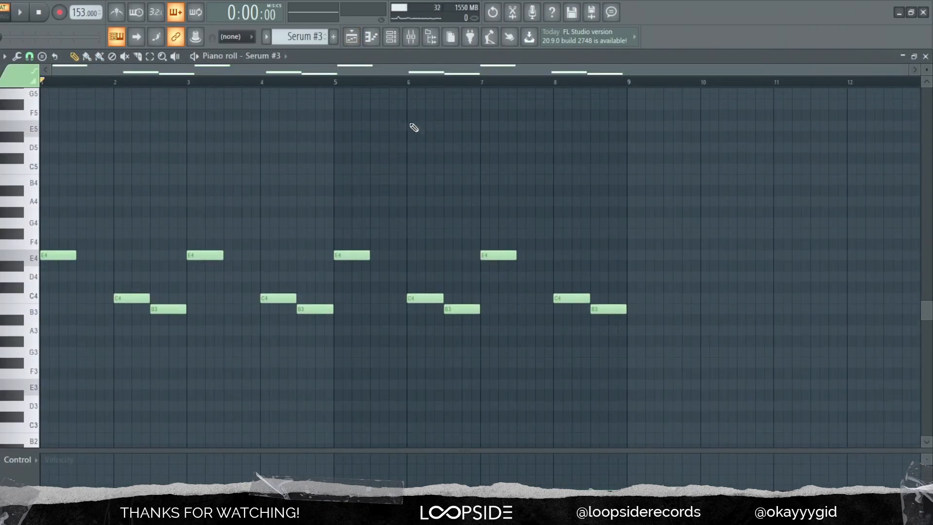
pyautogui.press('space')
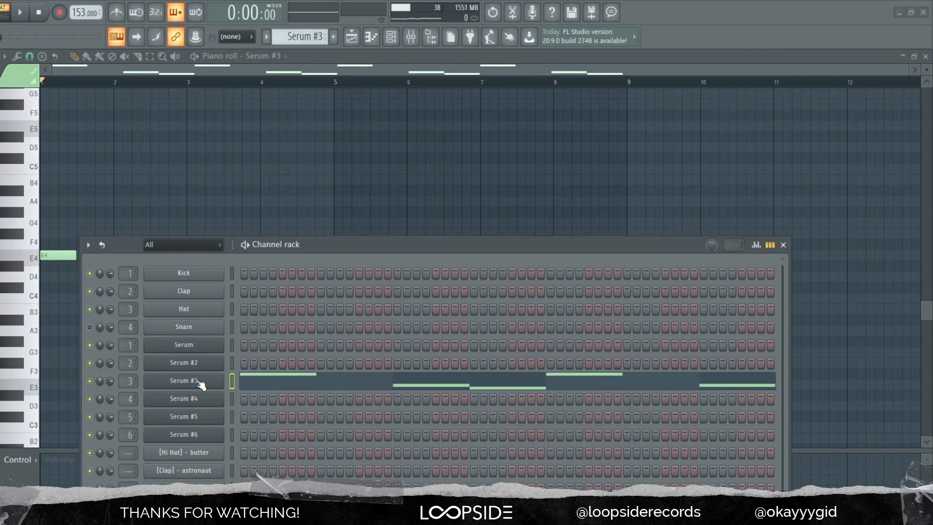
# - Open the Serum #3 synth and show which preset category its bass sound comes from
pyautogui.click(199, 381)
pyautogui.moveTo(105, 66); pyautogui.dragTo(278, 93)
pyautogui.click(292, 109)
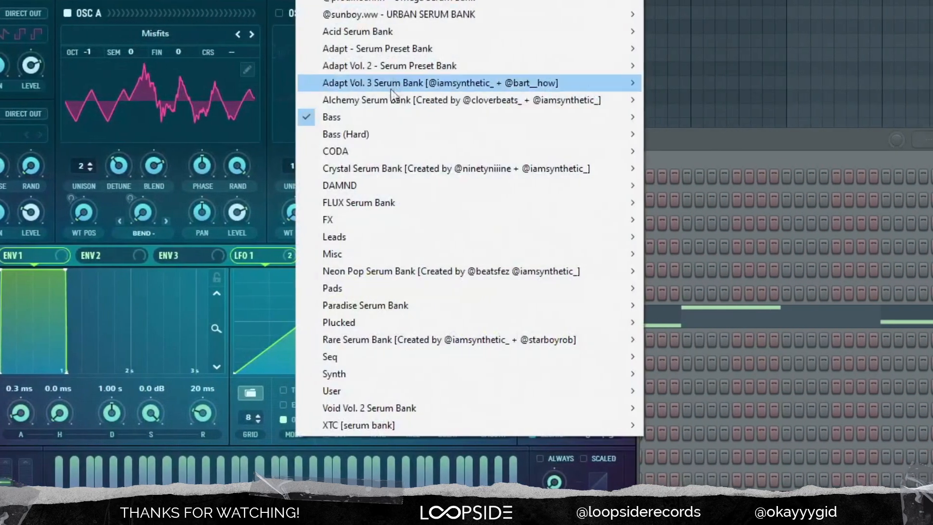
pyautogui.moveTo(342, 117)
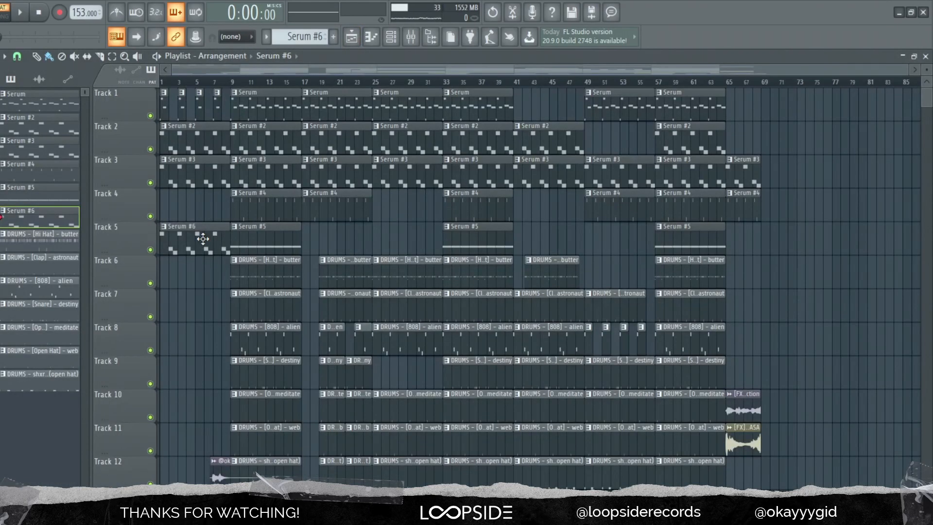
# - Open the Serum #6 pattern in the piano roll, play it, and close the channel rack
pyautogui.doubleClick(203, 238)
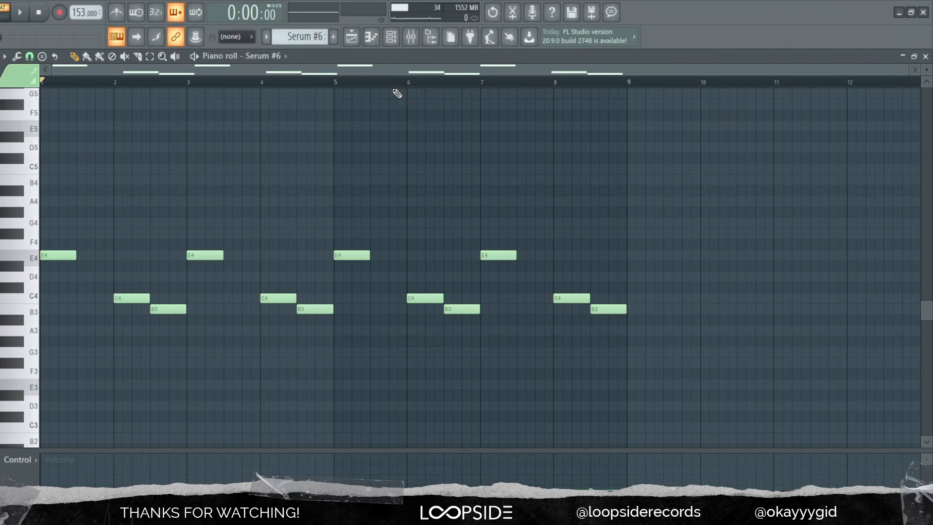
pyautogui.press('space')
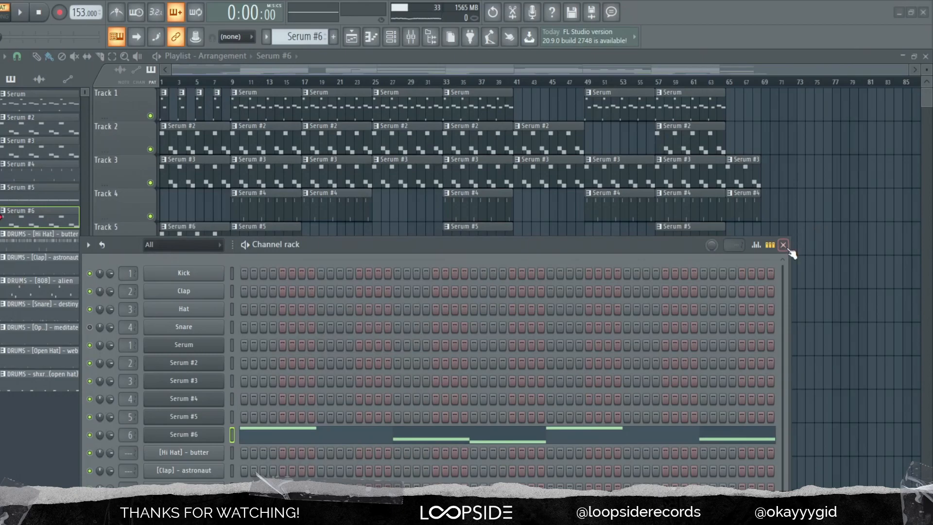
pyautogui.click(784, 245)
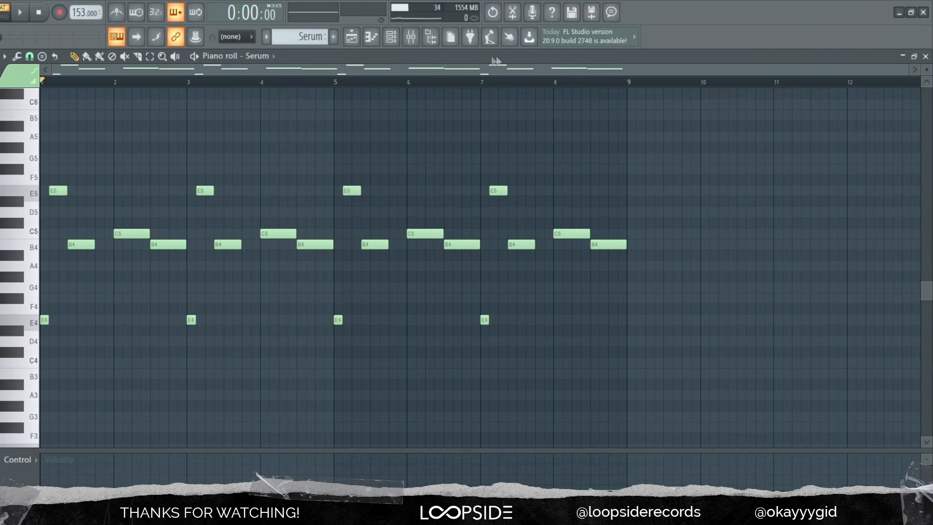
# - Play the Serum pattern, then open its synth and show the Leads category in the preset list
pyautogui.press('space')
pyautogui.click(394, 39)
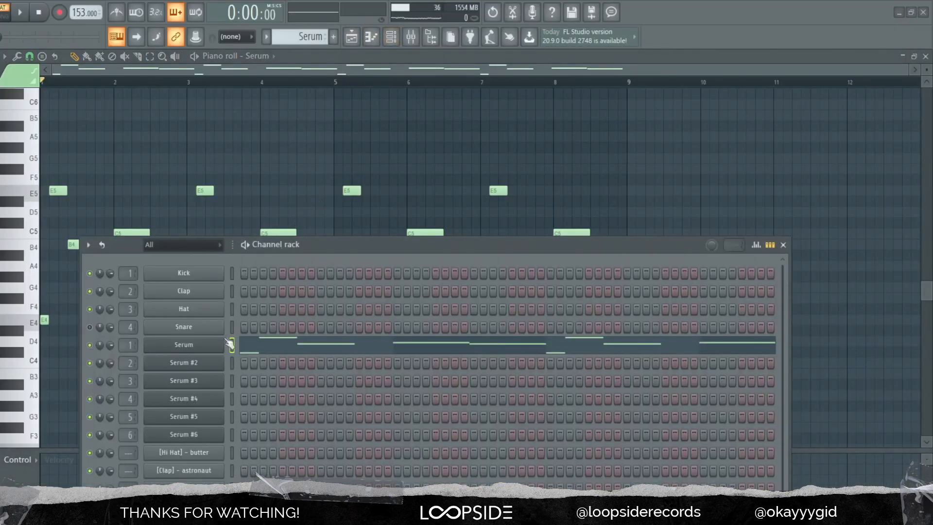
pyautogui.click(214, 344)
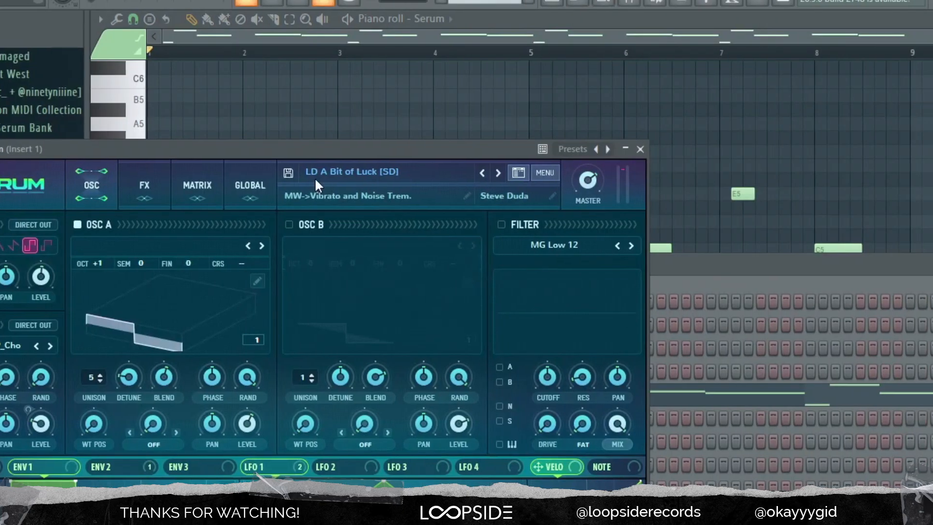
pyautogui.click(402, 172)
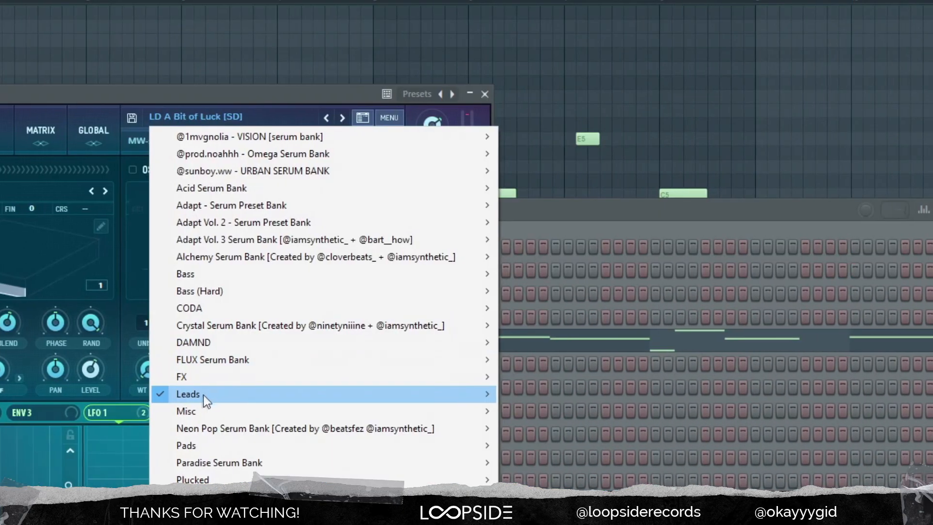
pyautogui.moveTo(339, 448)
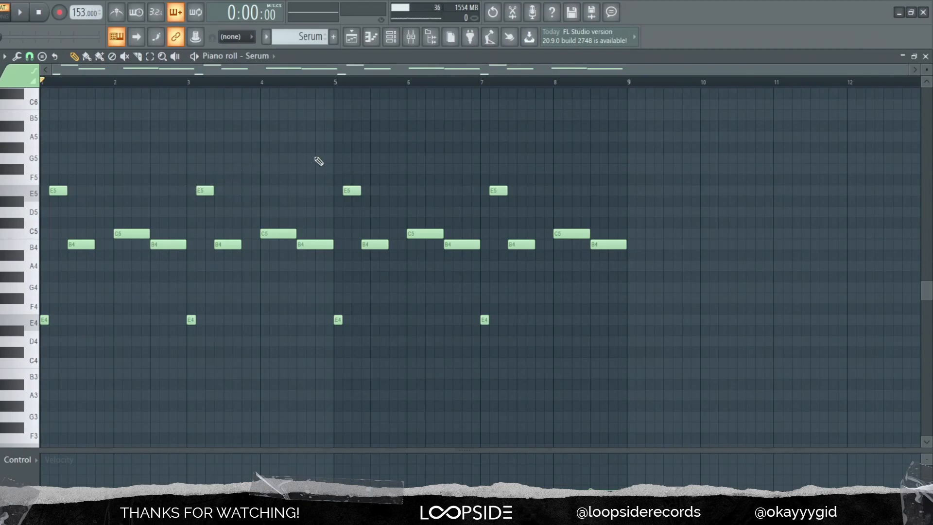
# - Open the Looperator effect on mixer Insert 1 and pick a loop variation for step 3 of its Loop lane
pyautogui.click(410, 37)
pyautogui.press('space')
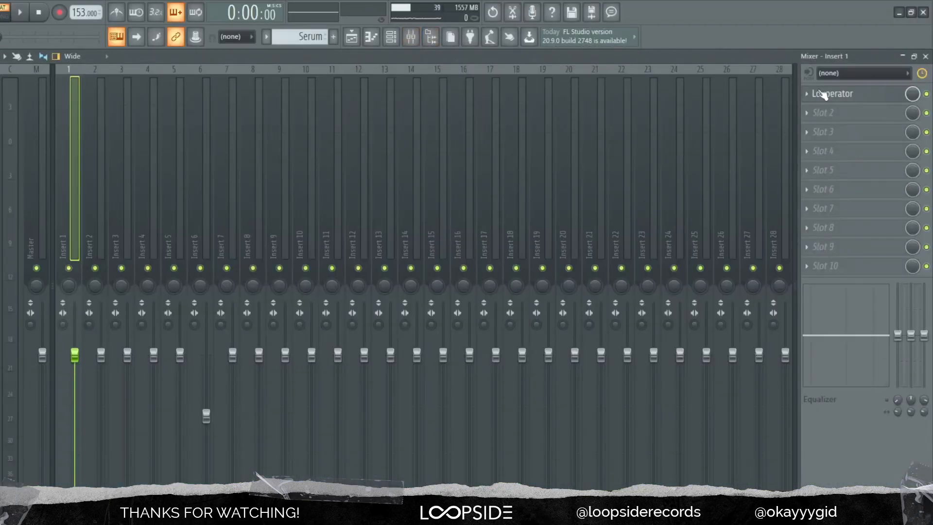
pyautogui.click(833, 94)
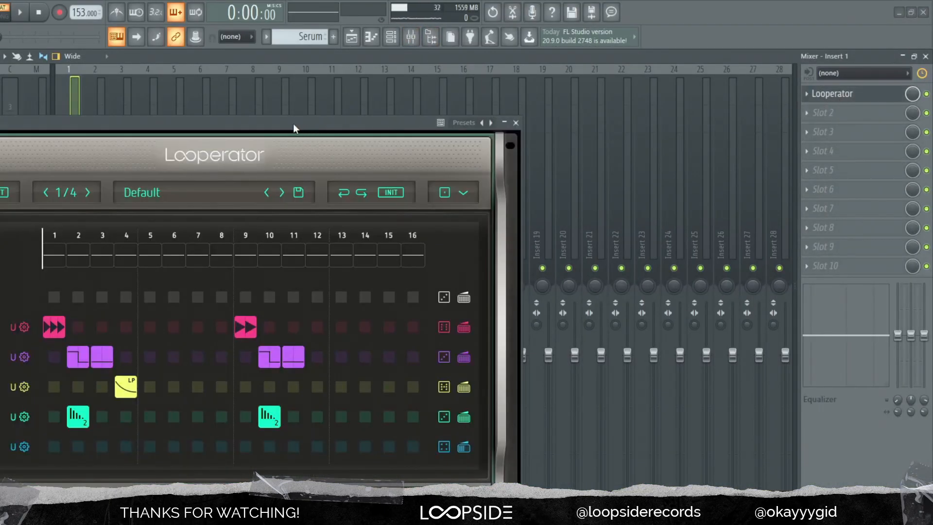
pyautogui.moveTo(293, 124); pyautogui.dragTo(432, 121)
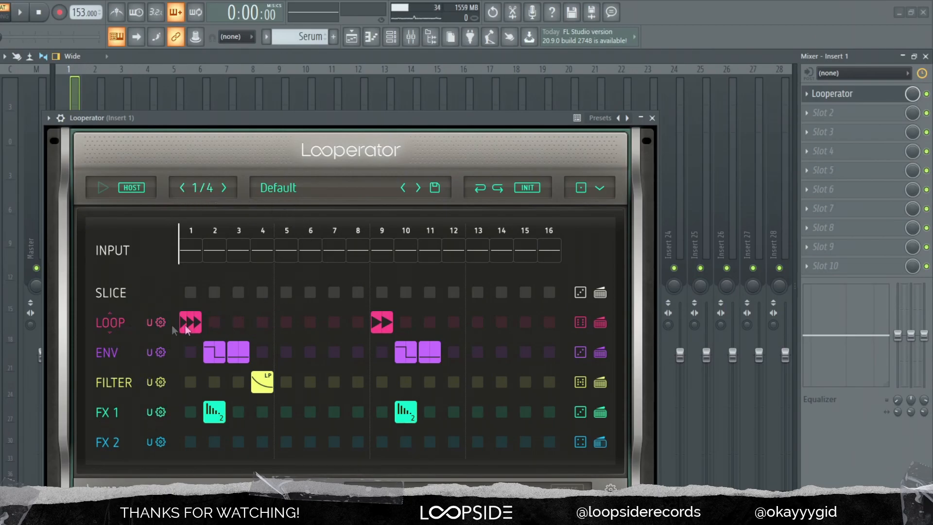
pyautogui.click(239, 324)
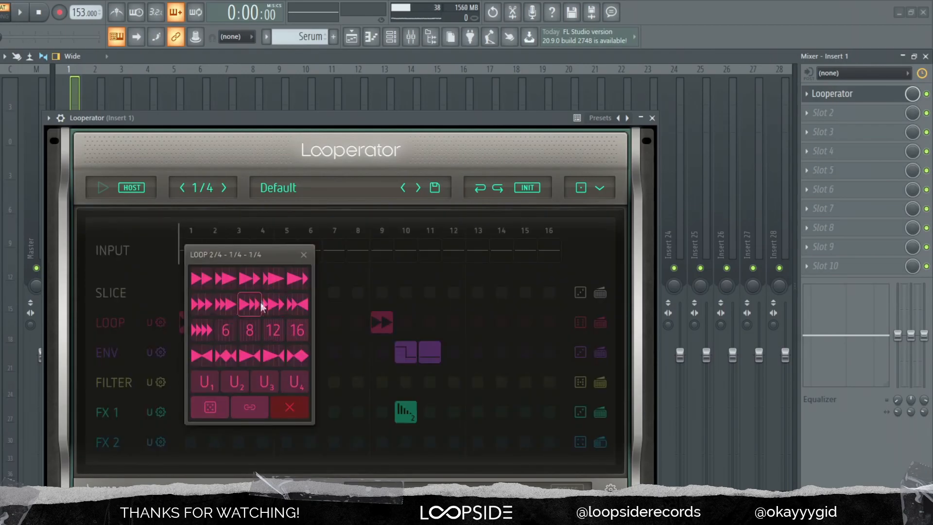
pyautogui.click(299, 277)
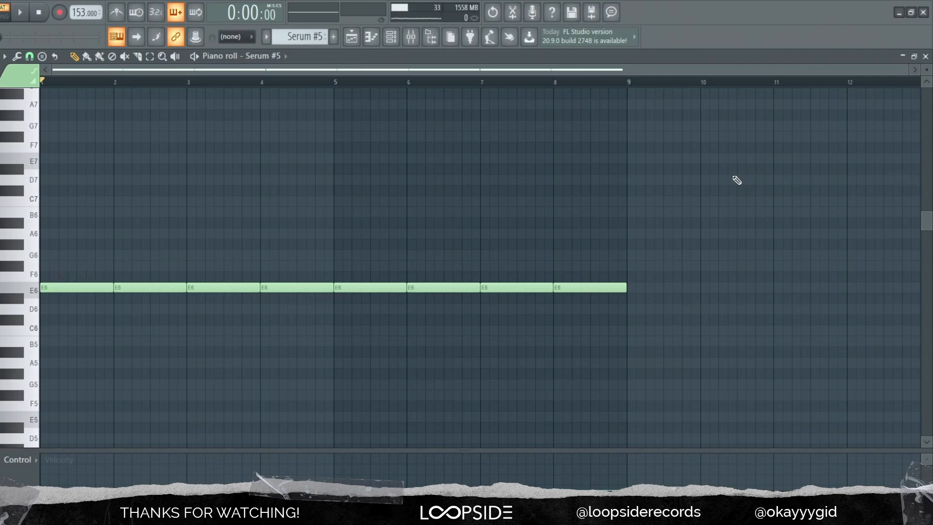
# - Play back the Serum #5 pattern in the piano roll
pyautogui.press('space')
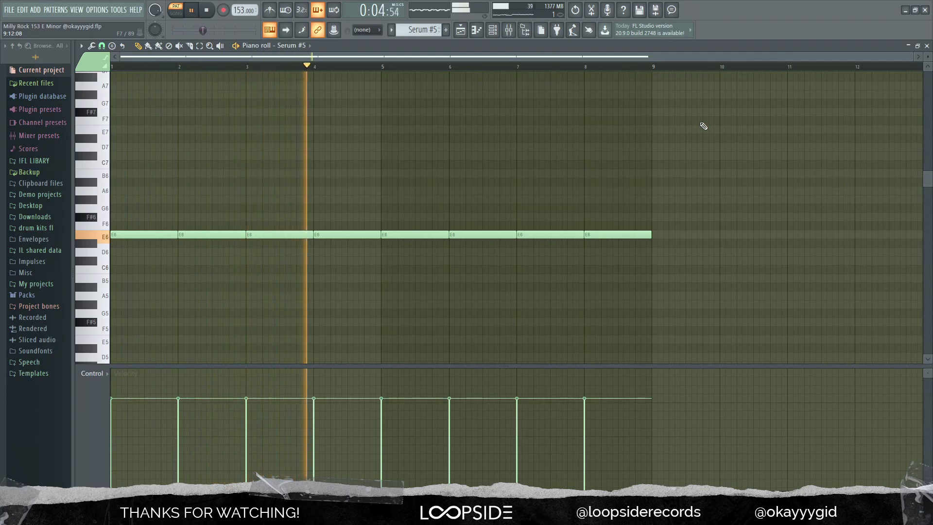
pyautogui.press('space')
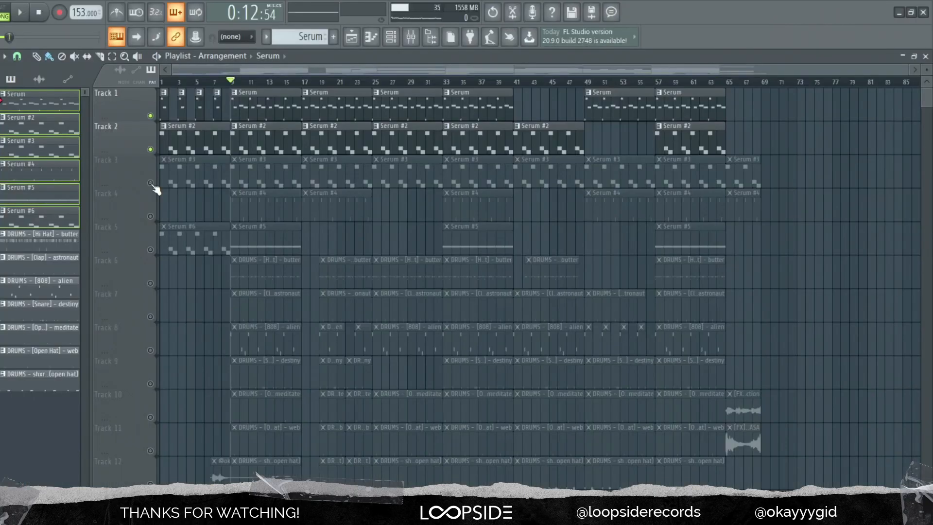
# - Unmute playlist tracks 3, 4 and 5 and play all the melody tracks together from bar 9
pyautogui.click(150, 182)
pyautogui.click(151, 216)
pyautogui.click(150, 250)
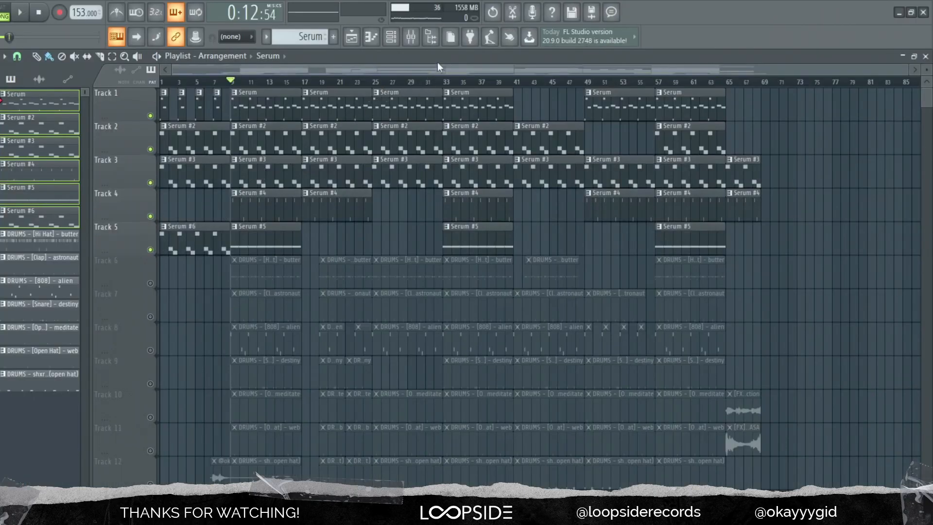
pyautogui.press('space')
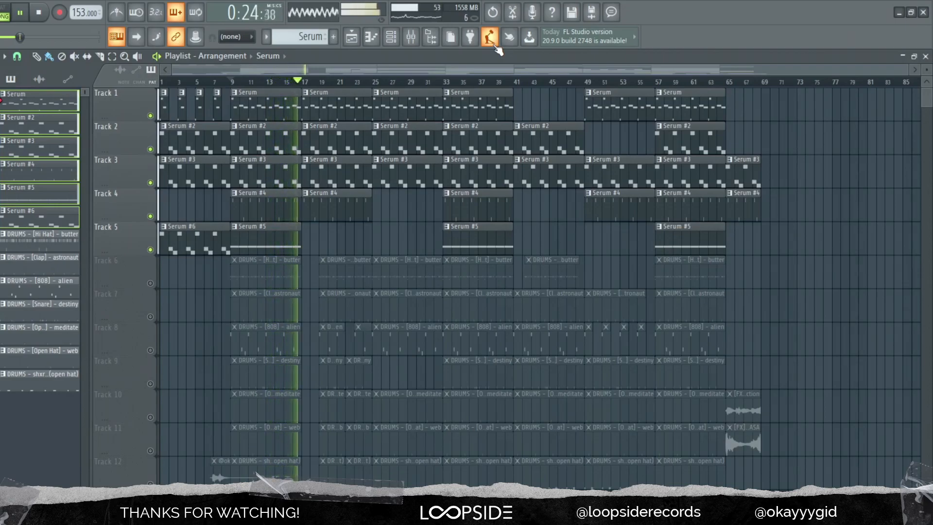
pyautogui.press('space')
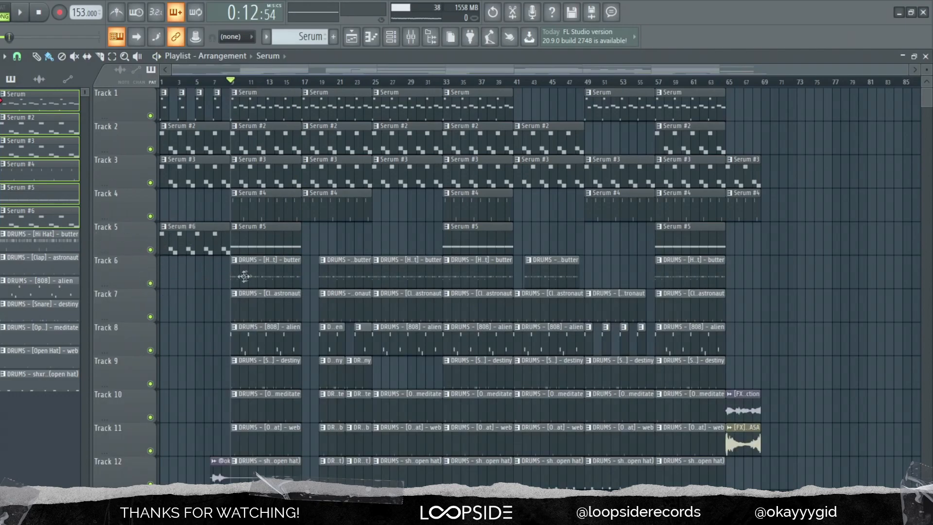
# - Open the [Hi Hat] - butter pattern, play it, and compare the notes of bars 1 to 4 with bars 5 to 8
pyautogui.doubleClick(266, 272)
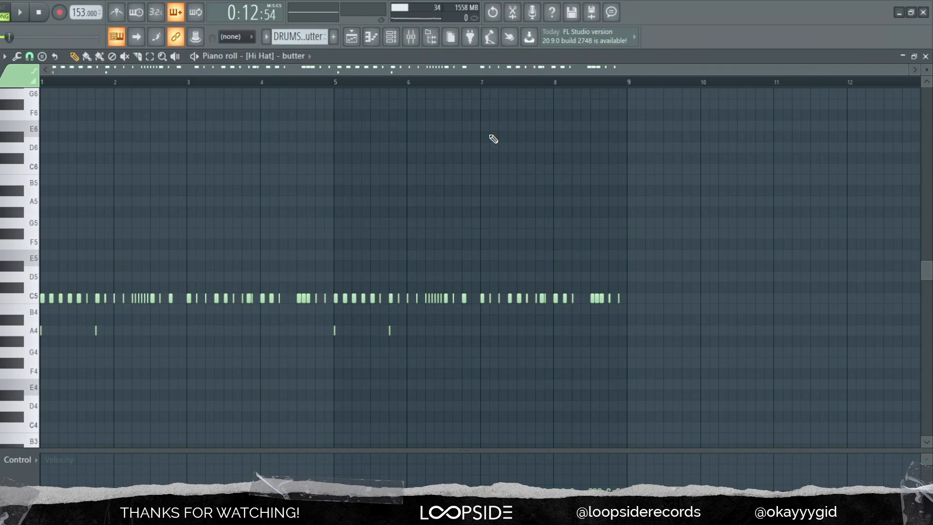
pyautogui.press('space')
pyautogui.moveTo(328, 86); pyautogui.dragTo(42, 86)
pyautogui.moveTo(338, 87); pyautogui.dragTo(628, 110)
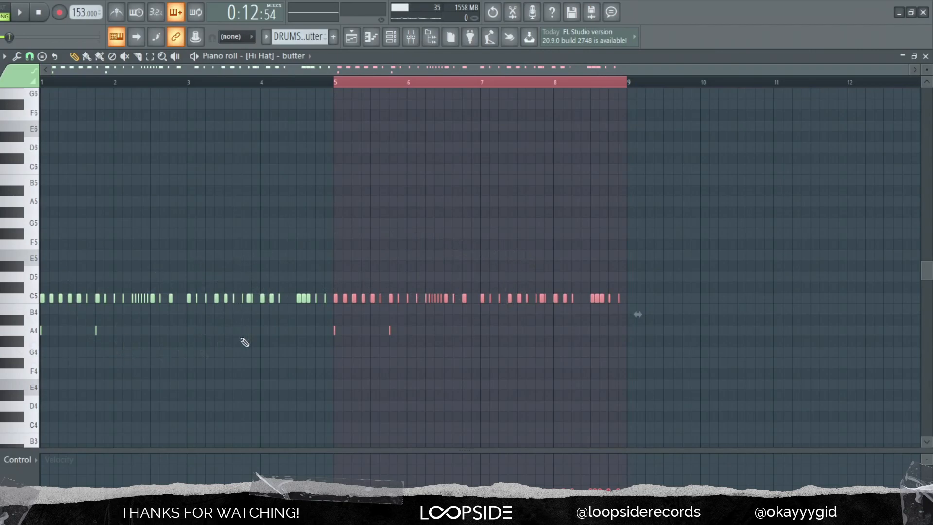
pyautogui.click(414, 180)
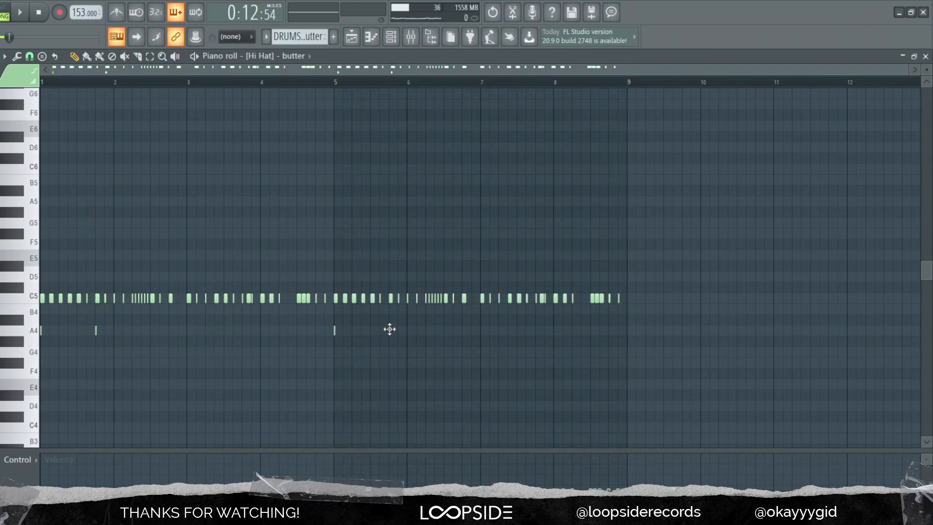
pyautogui.scroll(4, 343, 337)
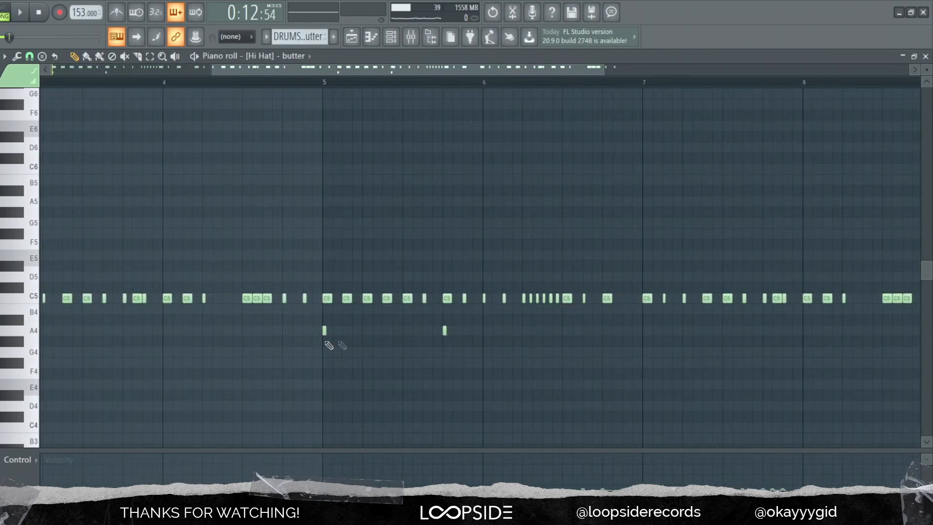
pyautogui.scroll(-4, 344, 347)
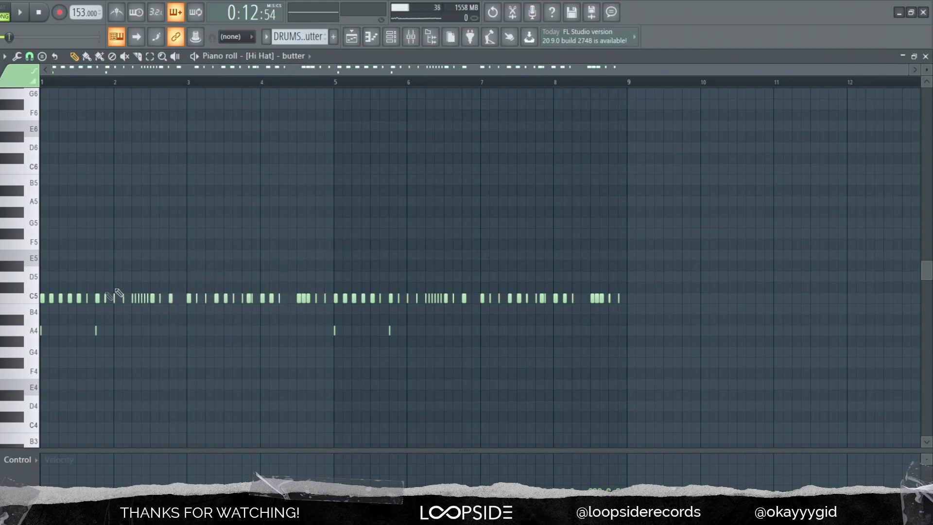
# - Open the [Clap] - astronaut pattern from the playlist and play it in the piano roll
pyautogui.press('F5')
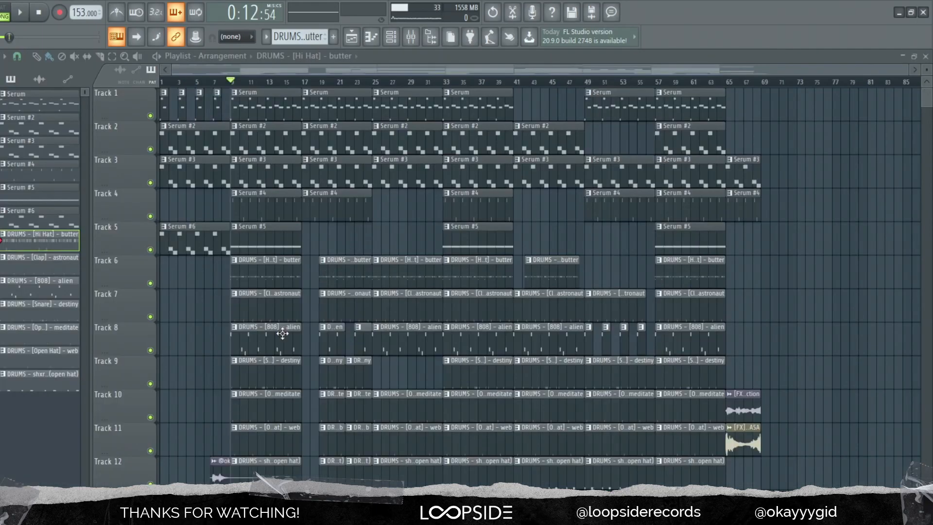
pyautogui.doubleClick(287, 310)
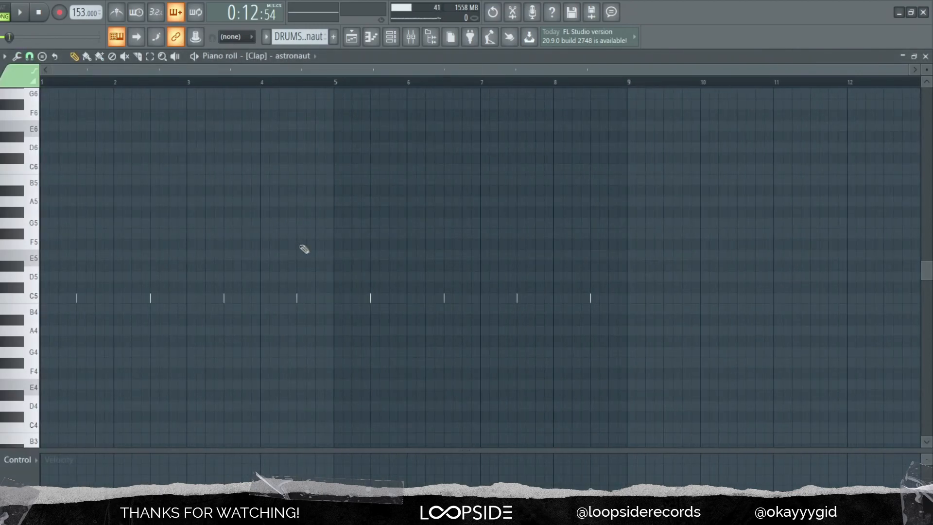
pyautogui.press('space')
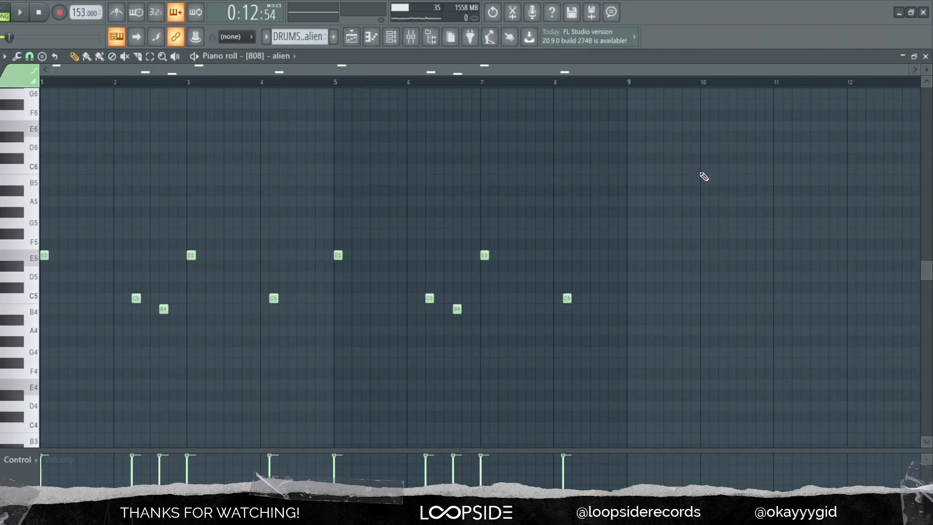
# - Inspect the [808] - alien channel in the channel rack and play its pattern in the piano roll
pyautogui.click(391, 37)
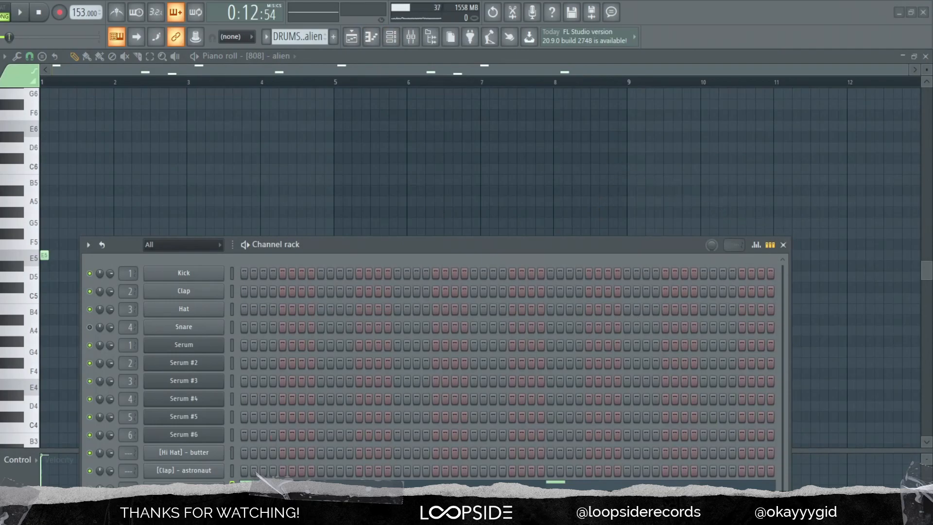
pyautogui.click(192, 484)
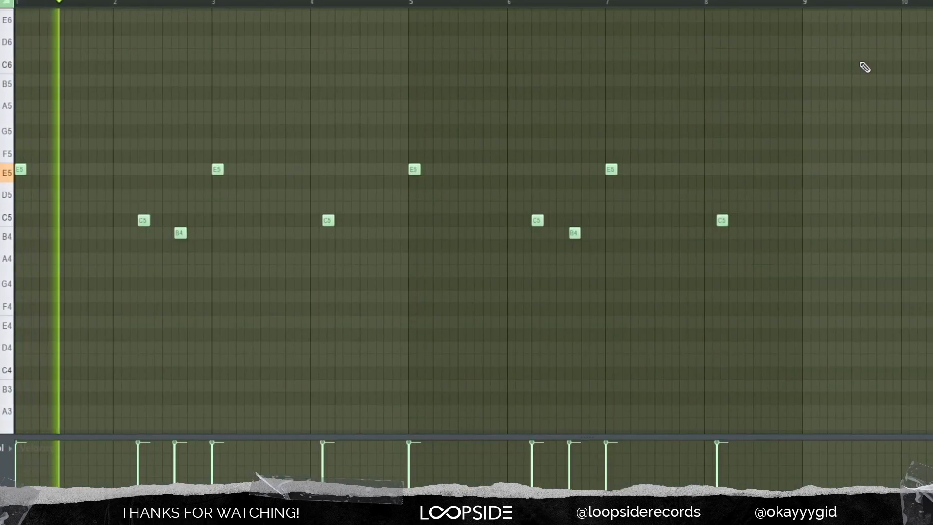
pyautogui.scroll(1, 846, 73)
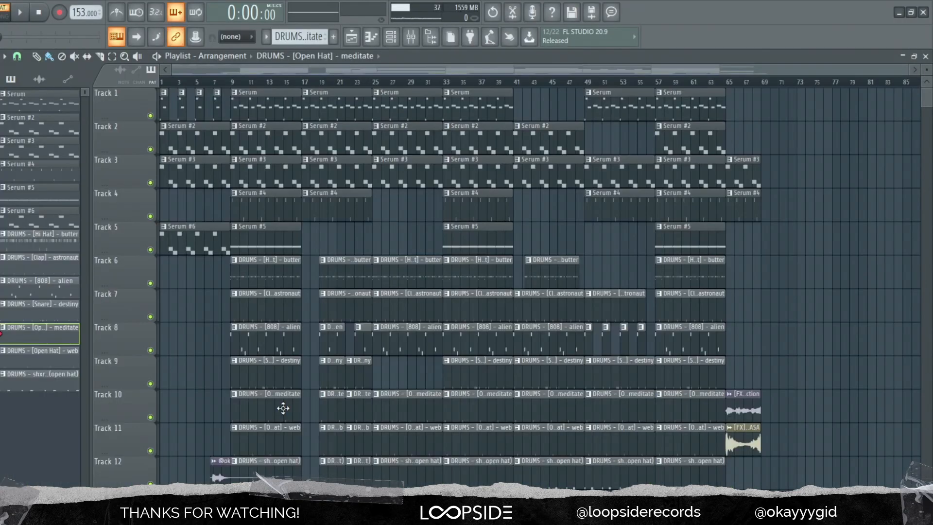
# - Review the [Open Hat] - meditate and [Open Hat] - web patterns in the piano roll, playing each one
pyautogui.doubleClick(283, 408)
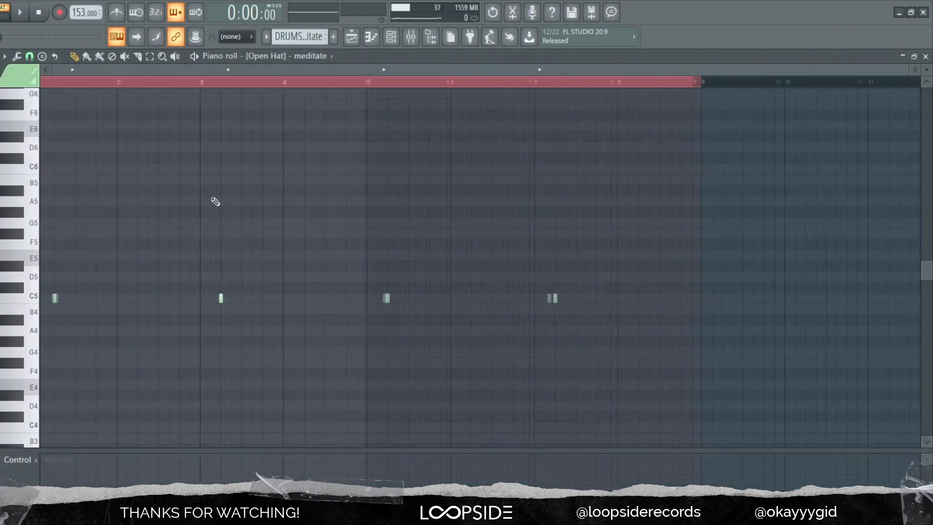
pyautogui.press('space')
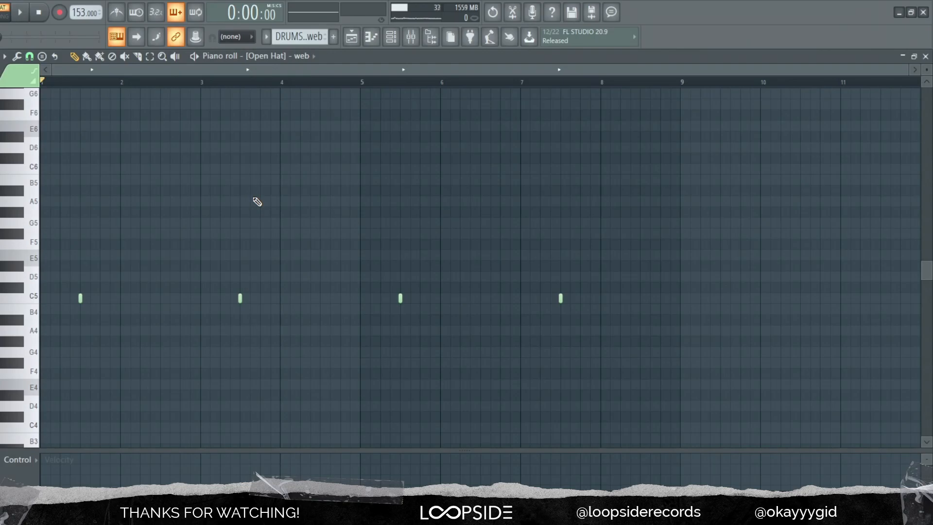
pyautogui.press('space')
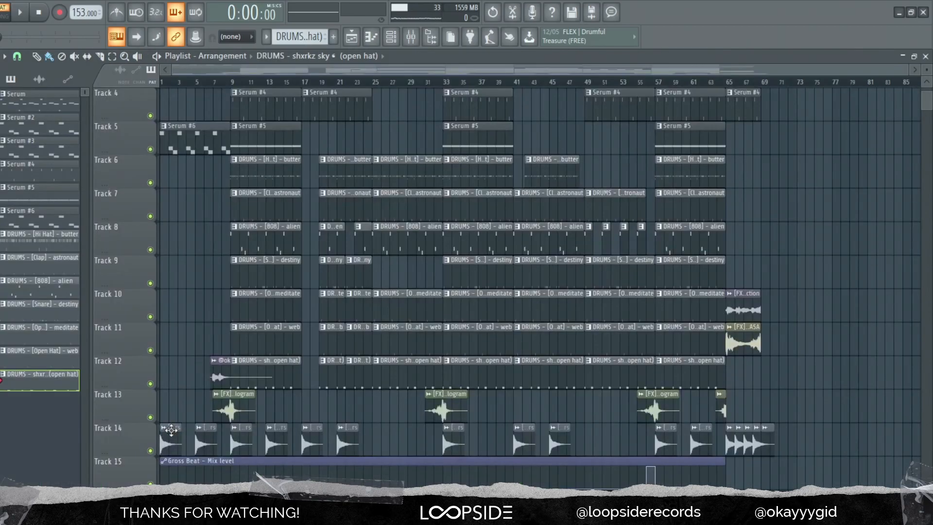
# - Load the [FX] - tonkers sample from track 14 into the audio editor and detect its pitch regions
pyautogui.click(172, 430)
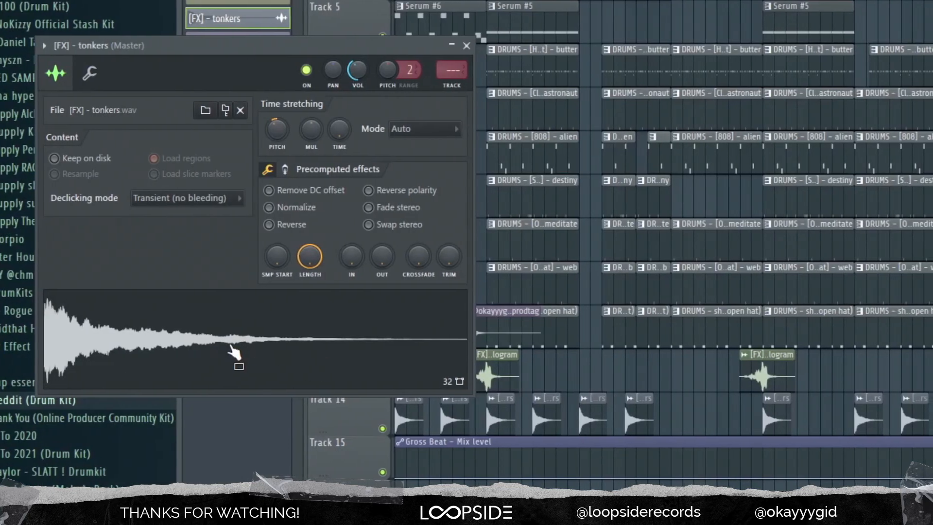
pyautogui.rightClick(228, 346)
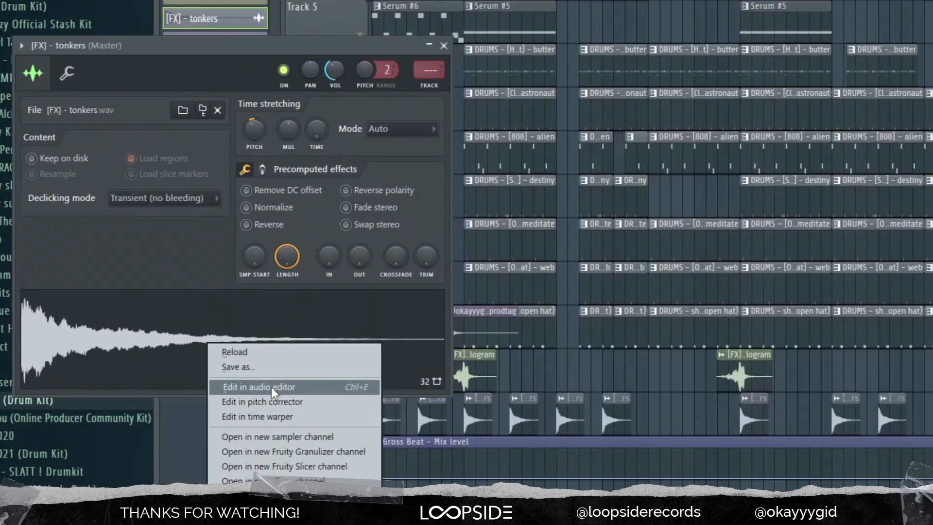
pyautogui.click(268, 387)
pyautogui.rightClick(283, 265)
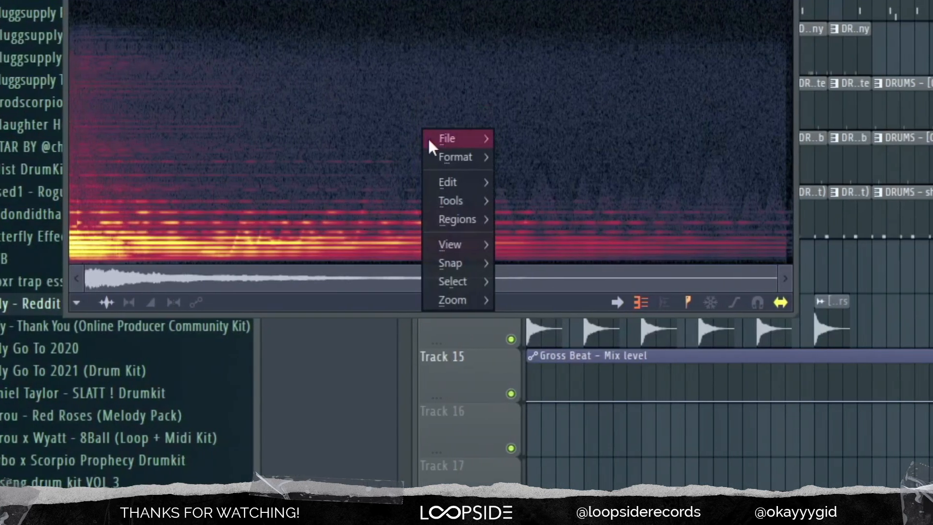
pyautogui.moveTo(439, 219)
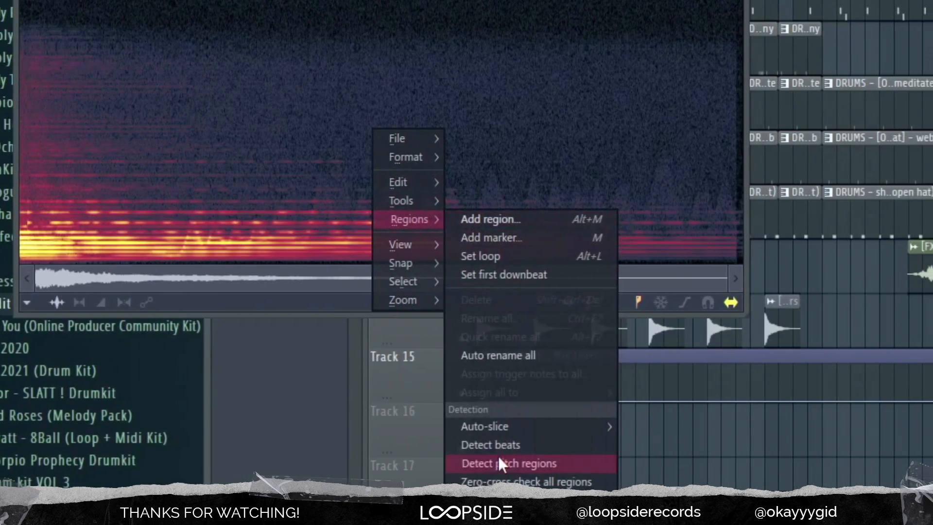
pyautogui.click(518, 462)
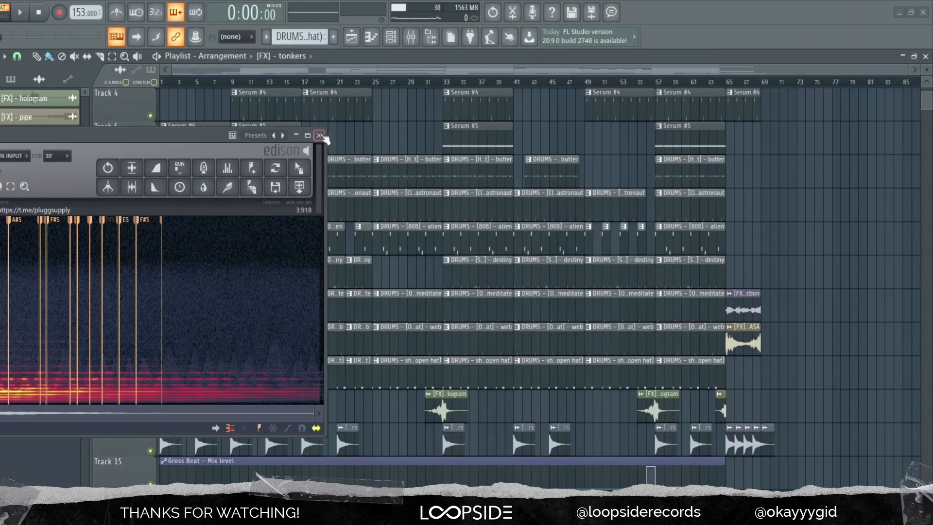
pyautogui.click(319, 135)
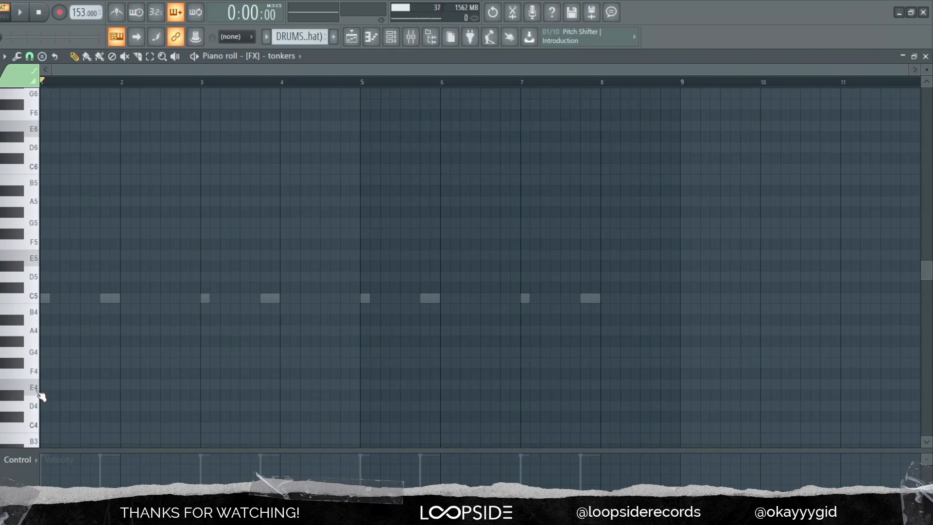
# - Return to the playlist and play the arrangement from shortly before bar 57 to hear the transition
pyautogui.click(398, 42)
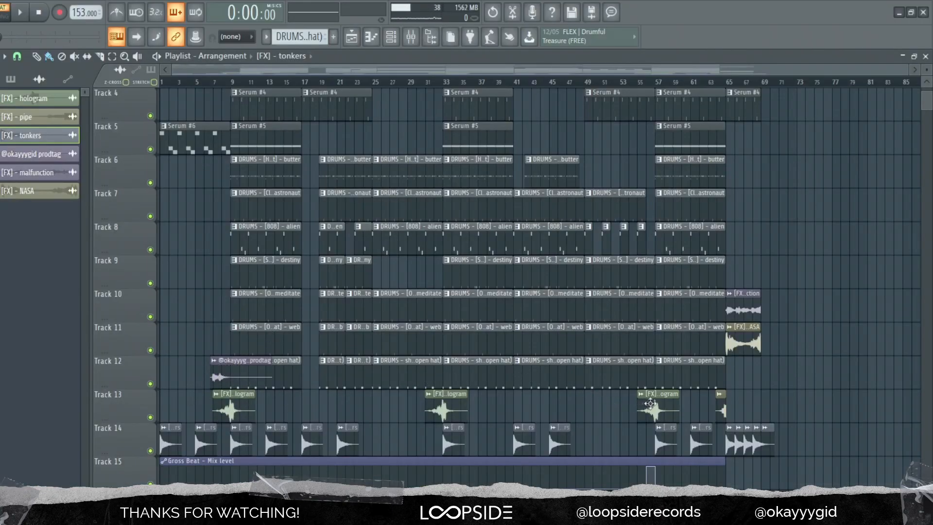
pyautogui.scroll(3, 785, 355)
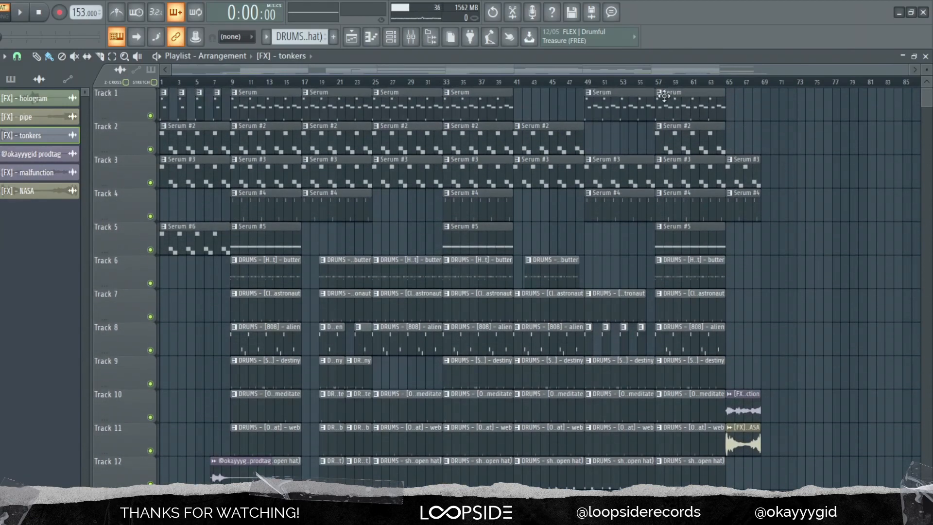
pyautogui.click(637, 83)
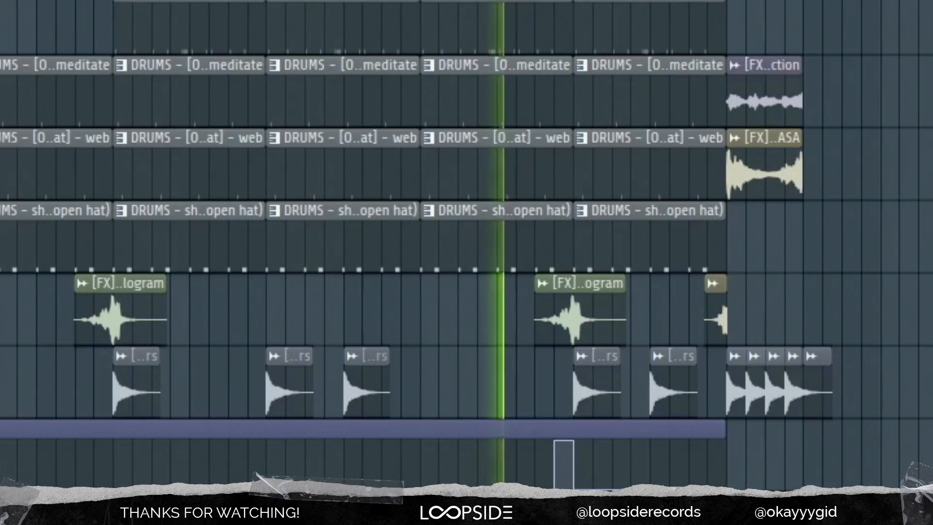